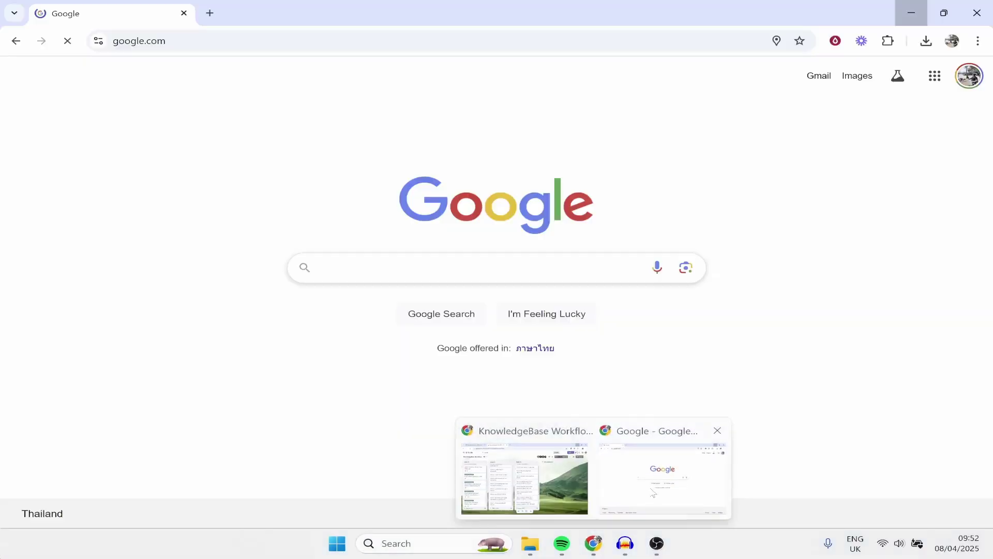
Bring Google Chrome to the front showing the Google homepage
click(653, 490)
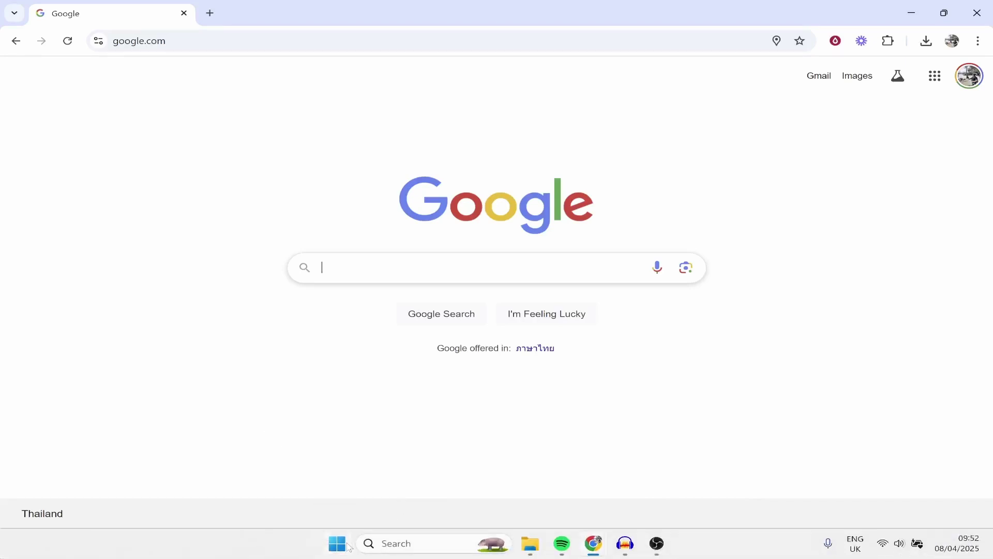
click(338, 544)
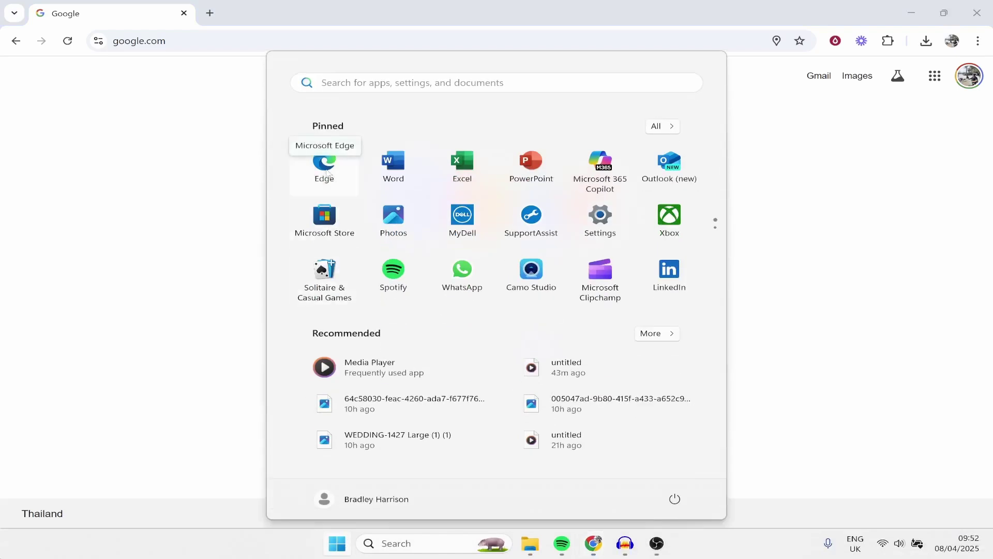
click(190, 181)
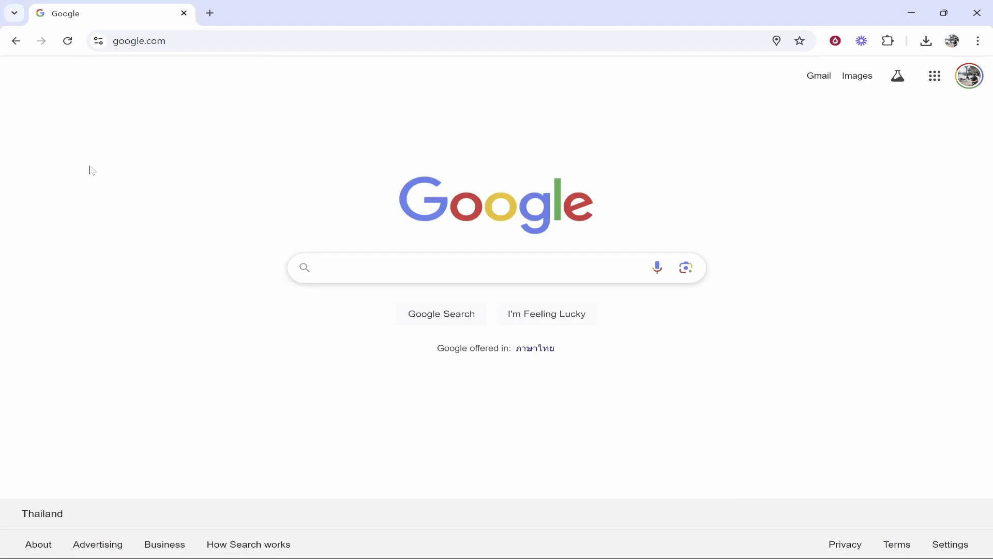
Search Google for 'zoom download' and look over the results
text(zoom download)
key(Return)
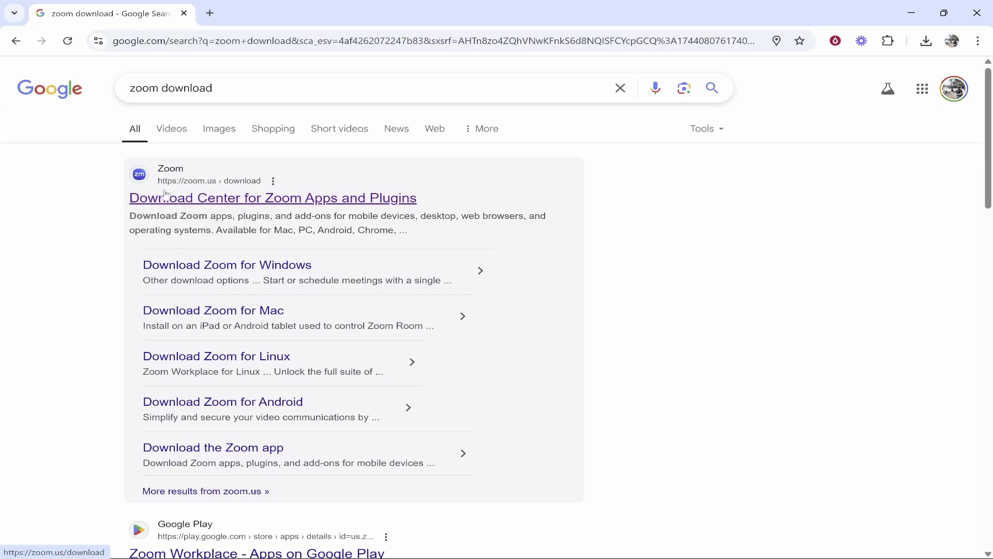
scroll(166, 195, down, 2)
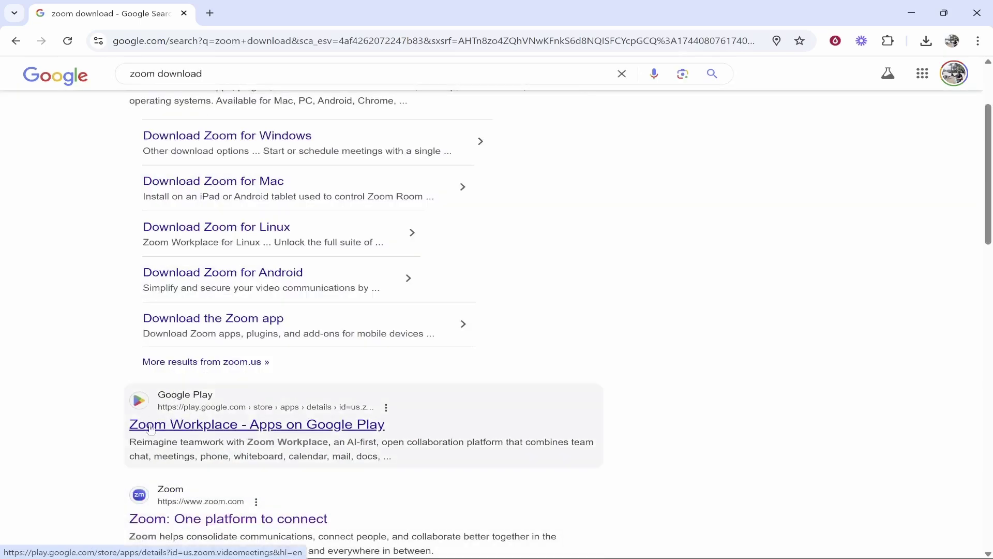
scroll(158, 437, up, 2)
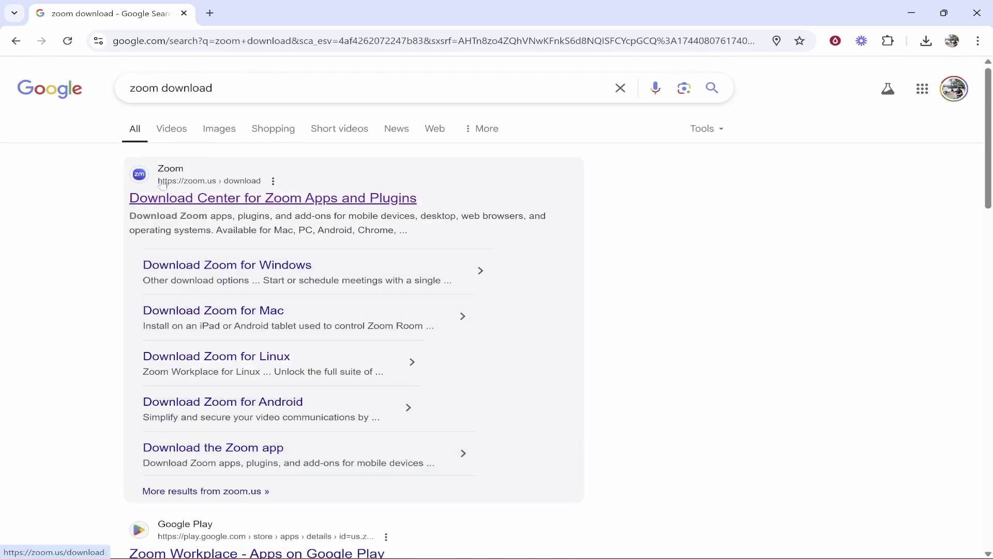
Open Zoom's Download Center from the search results
click(162, 204)
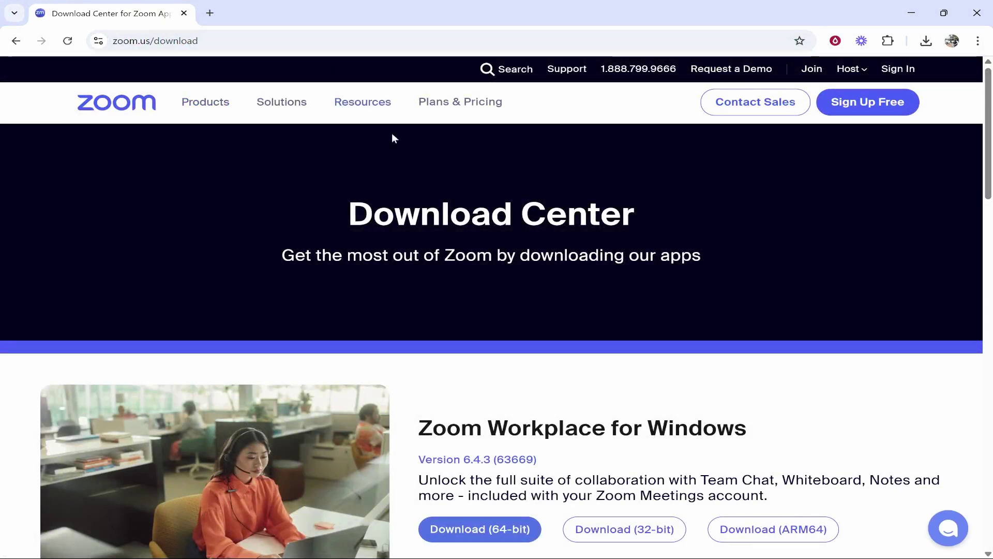
drag(339, 216, 634, 206)
click(626, 201)
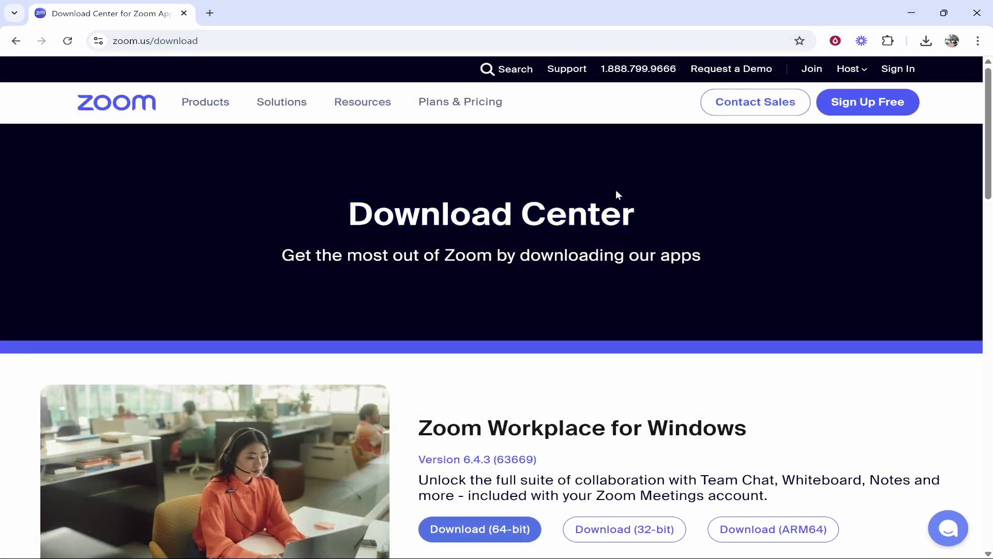
scroll(616, 193, down, 1)
scroll(423, 279, down, 1)
Download the 64-bit Zoom Workplace for Windows installer and save it to Downloads
drag(418, 299, 750, 303)
click(756, 302)
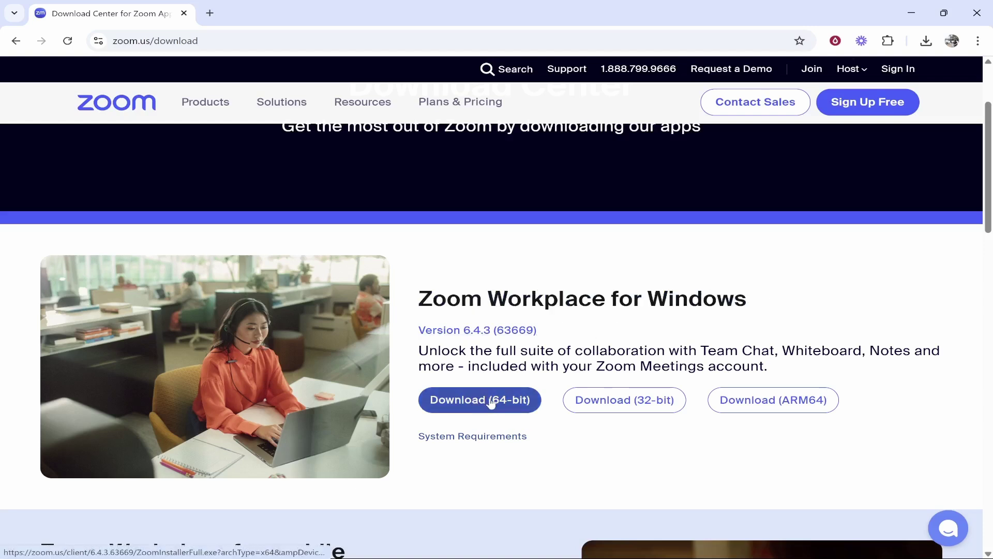
click(465, 405)
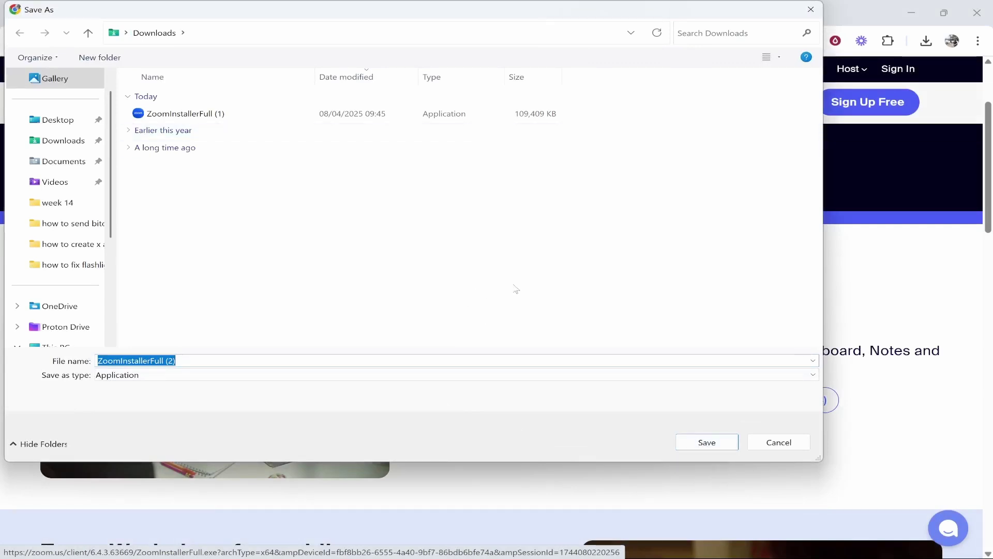
click(691, 440)
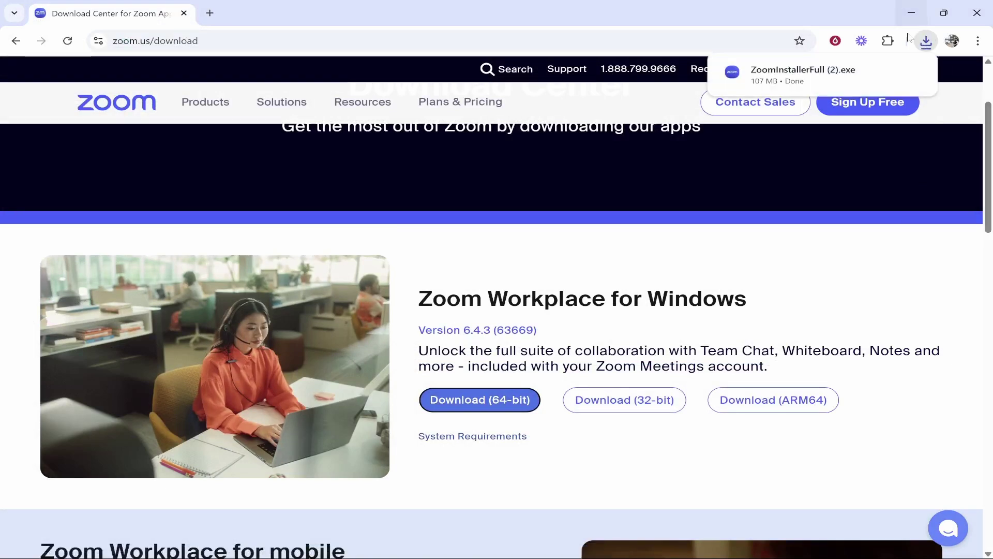
Run ZoomInstallerFull (2).exe from the Downloads folder in File Explorer
click(925, 42)
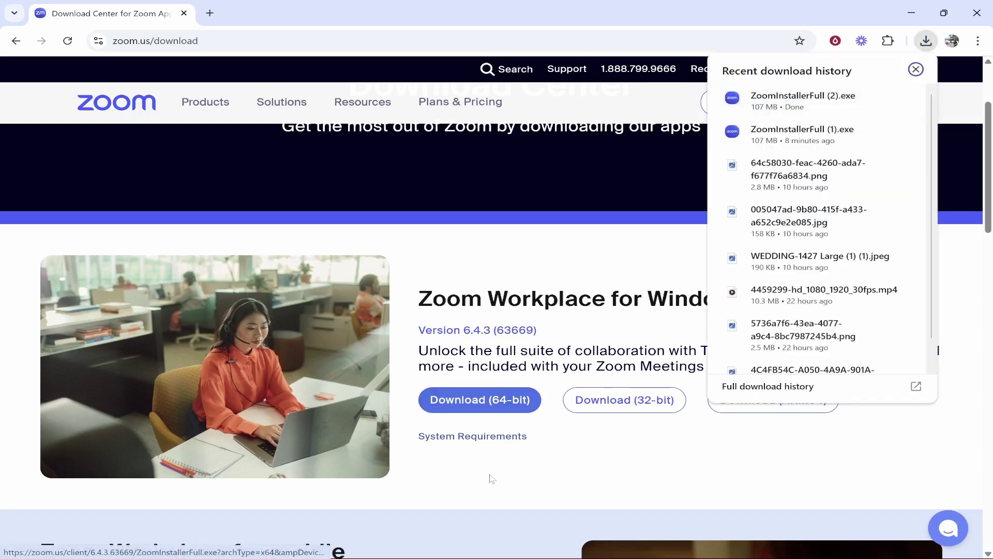
mouse_move(531, 546)
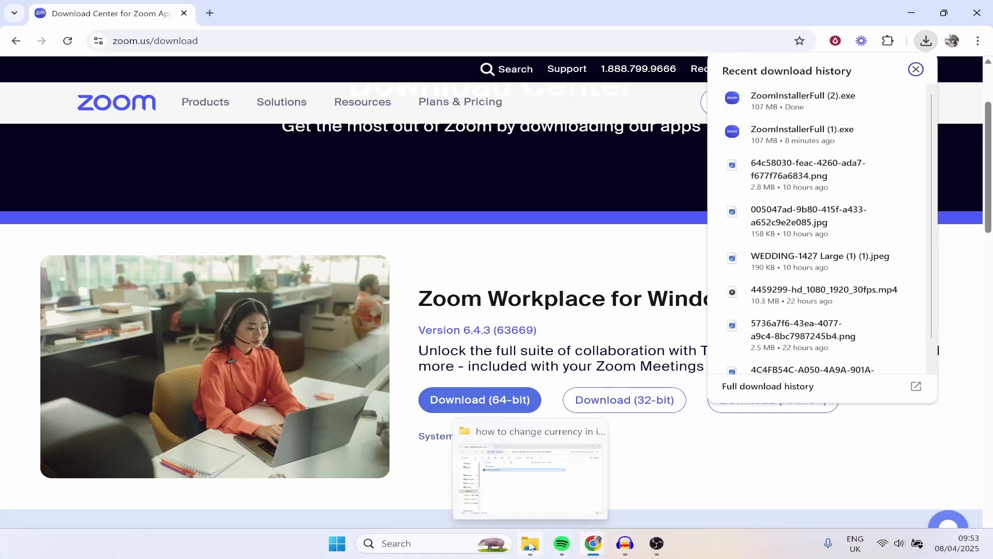
click(530, 548)
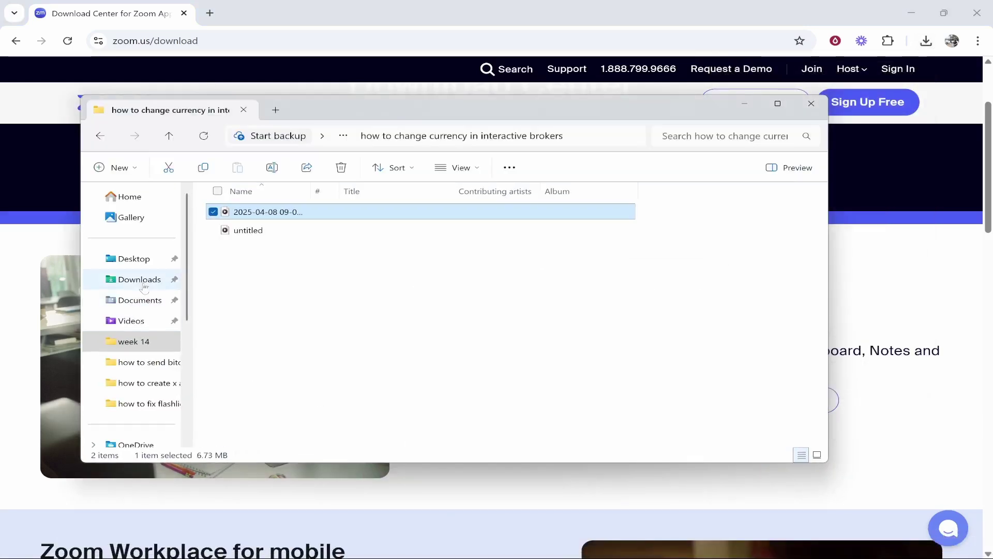
click(142, 281)
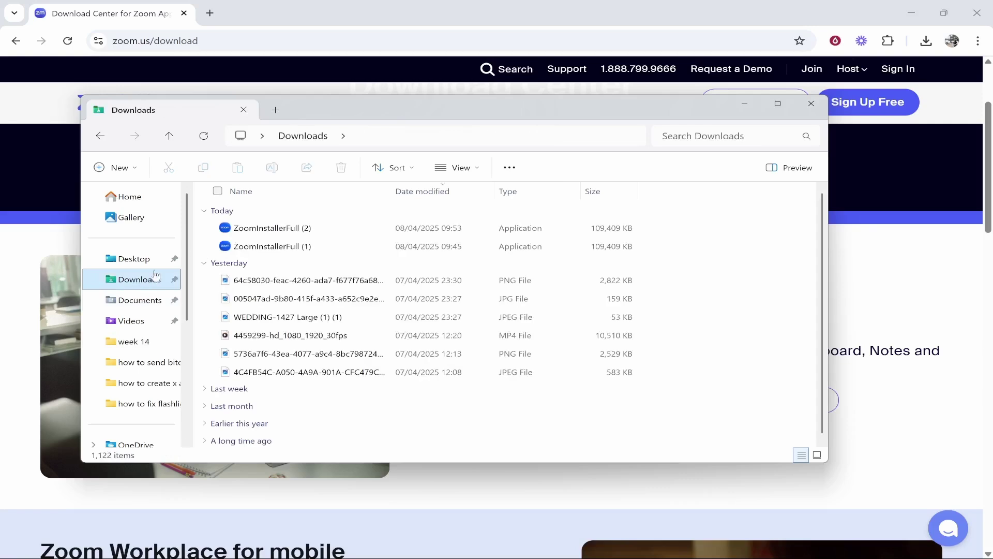
double_click(309, 231)
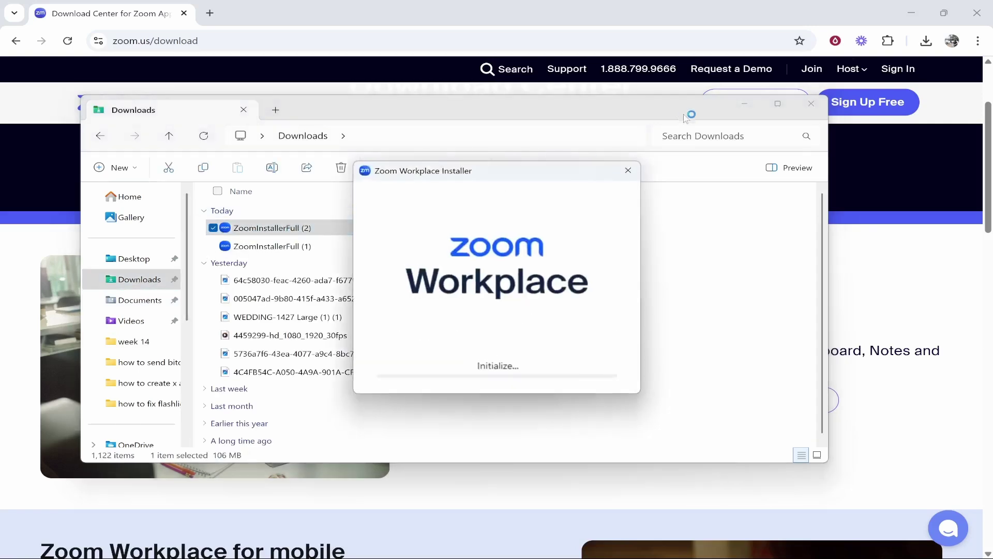
Minimize File Explorer and Chrome, then close the Zoom Workplace 6.4.3 installation-success notice
click(746, 104)
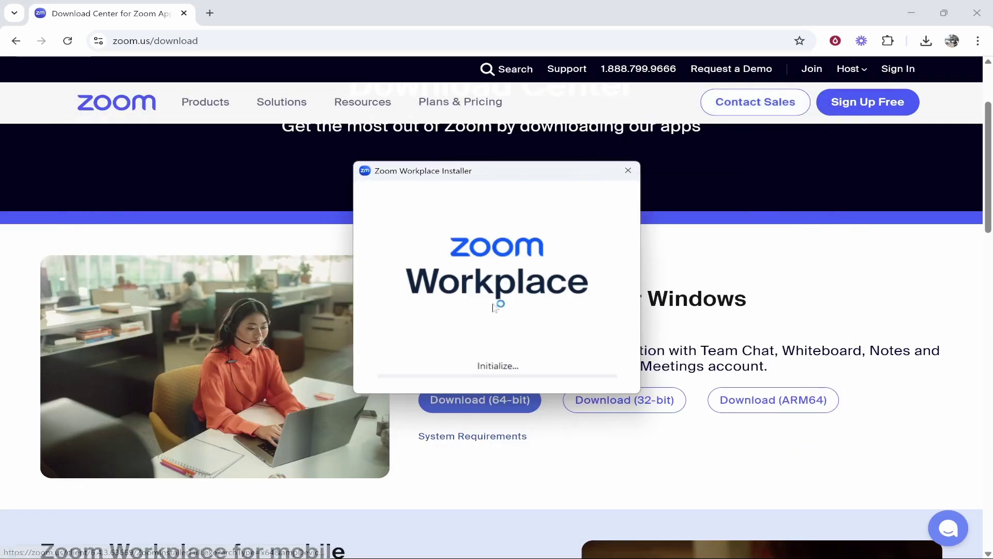
click(900, 14)
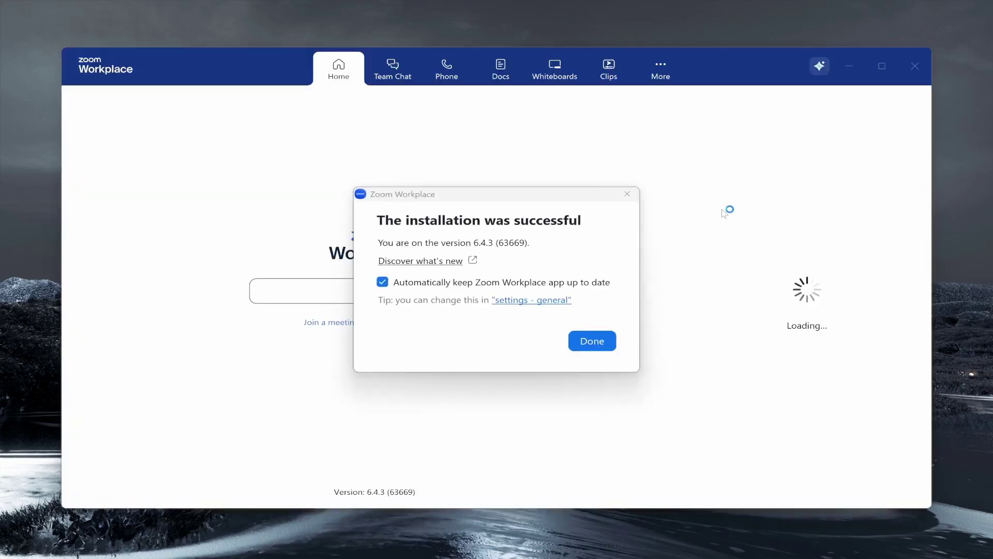
click(627, 194)
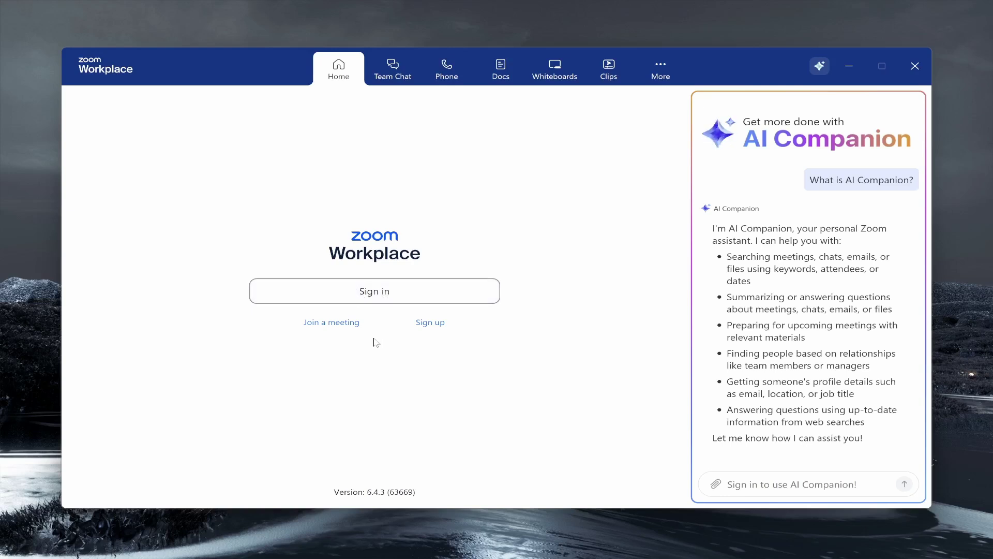
Start a free Basic account sign-up, entering the birth year and the account's e-mail address
click(427, 321)
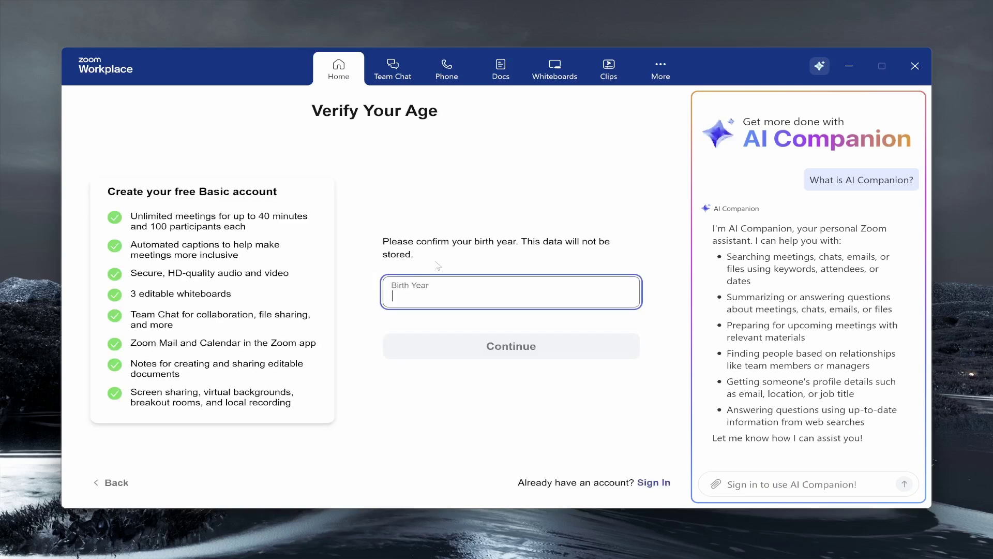
text(1998)
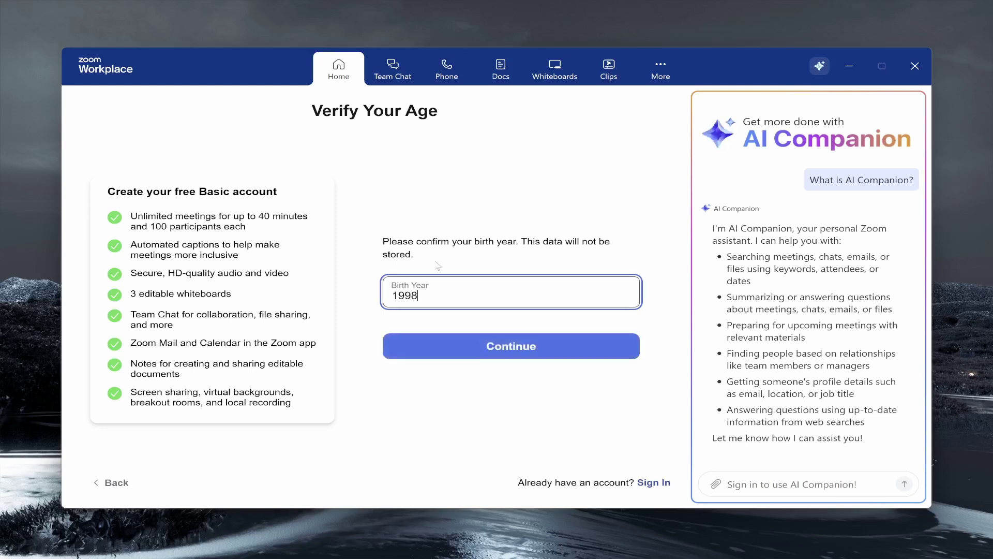
drag(175, 192, 312, 187)
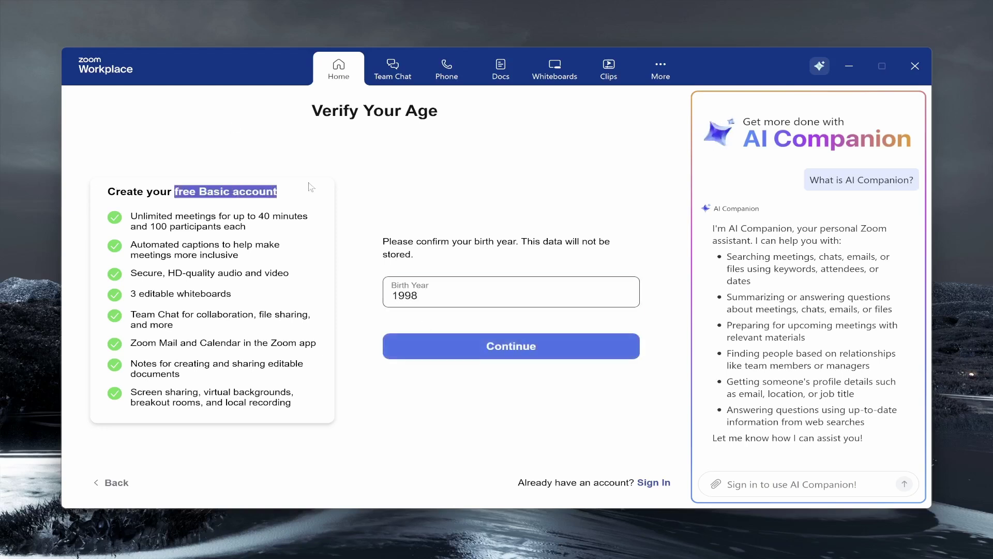
click(512, 347)
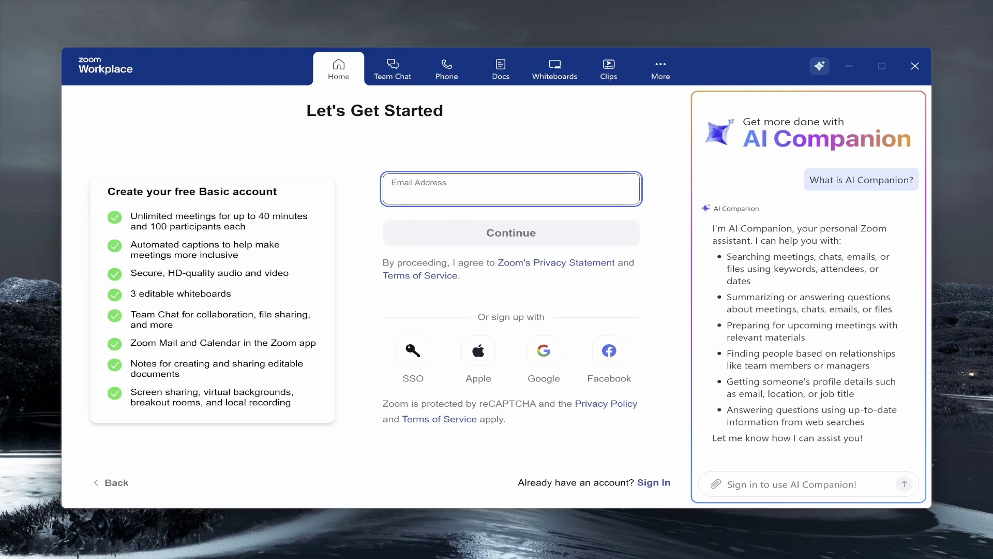
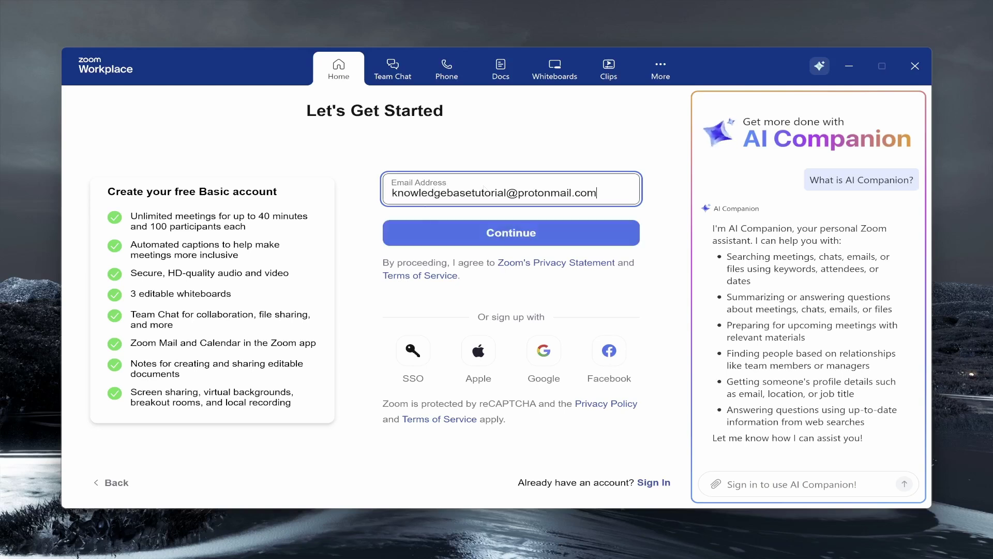
click(504, 233)
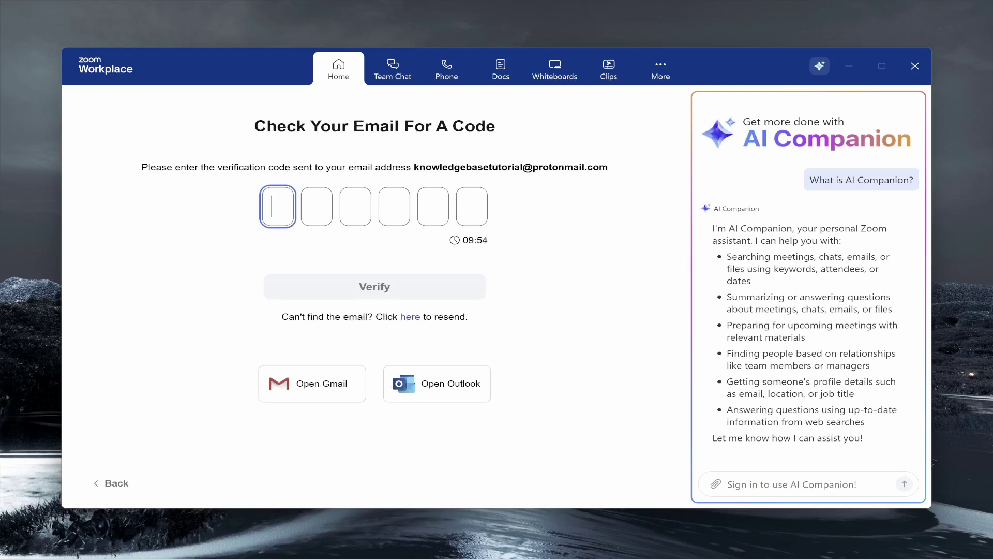
Enter the six-digit code e-mailed to the account address and verify it
drag(608, 167, 420, 167)
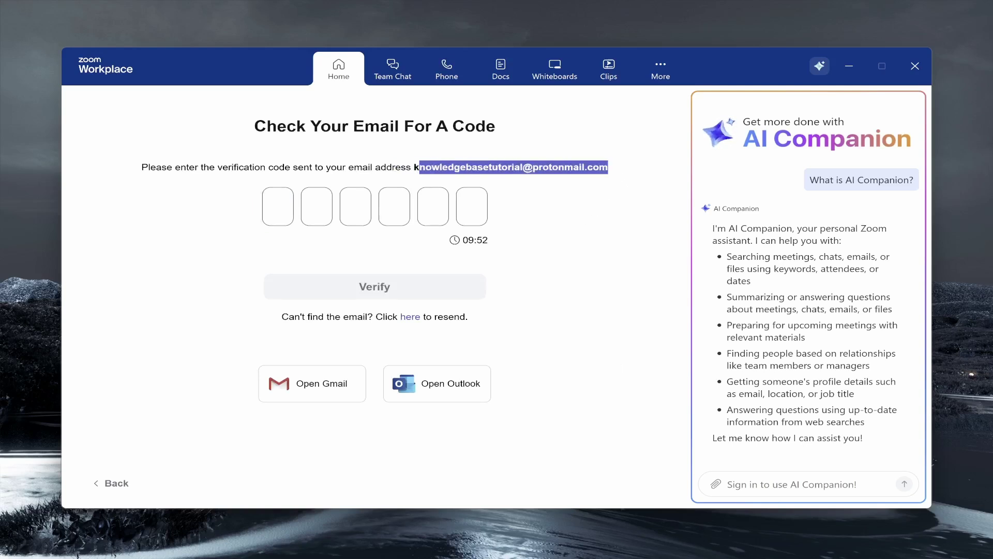
click(421, 167)
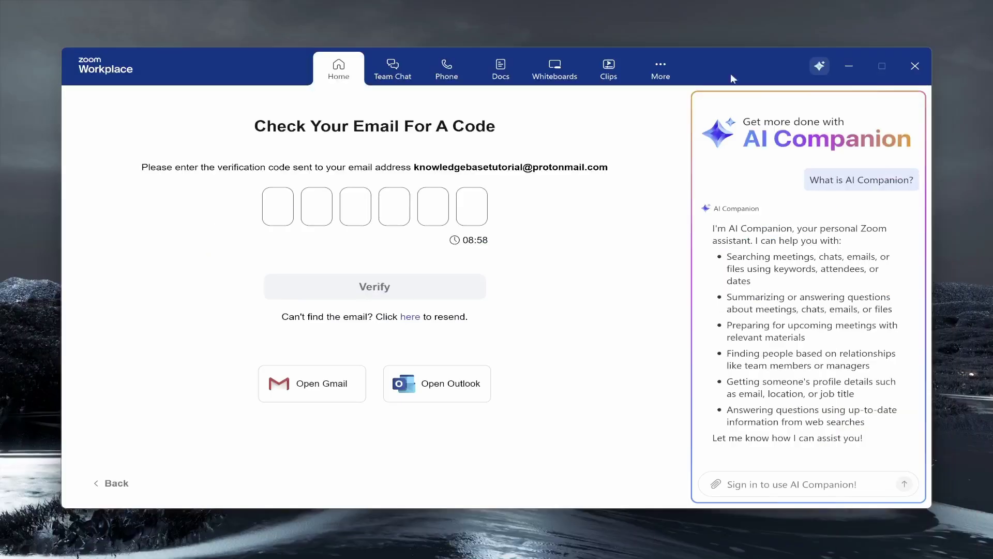
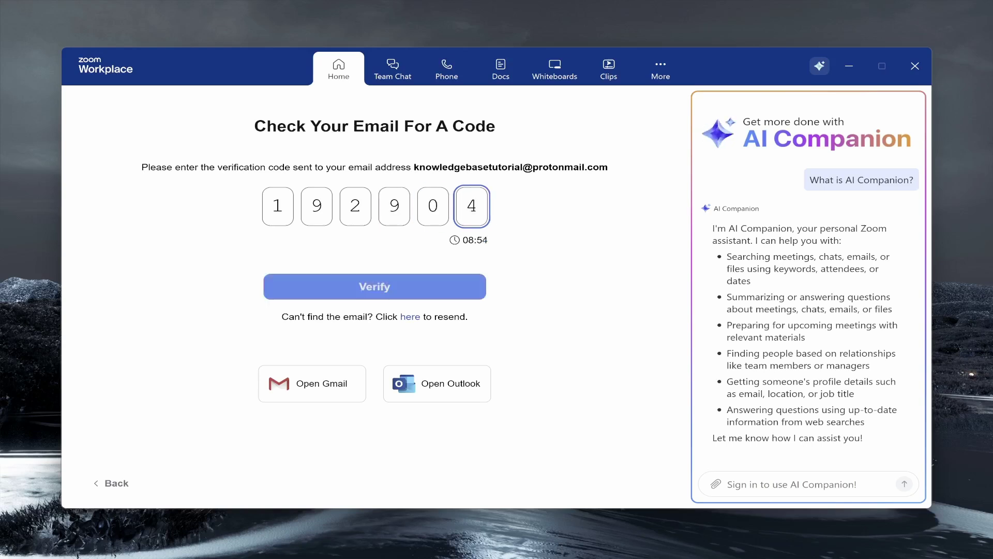
click(408, 294)
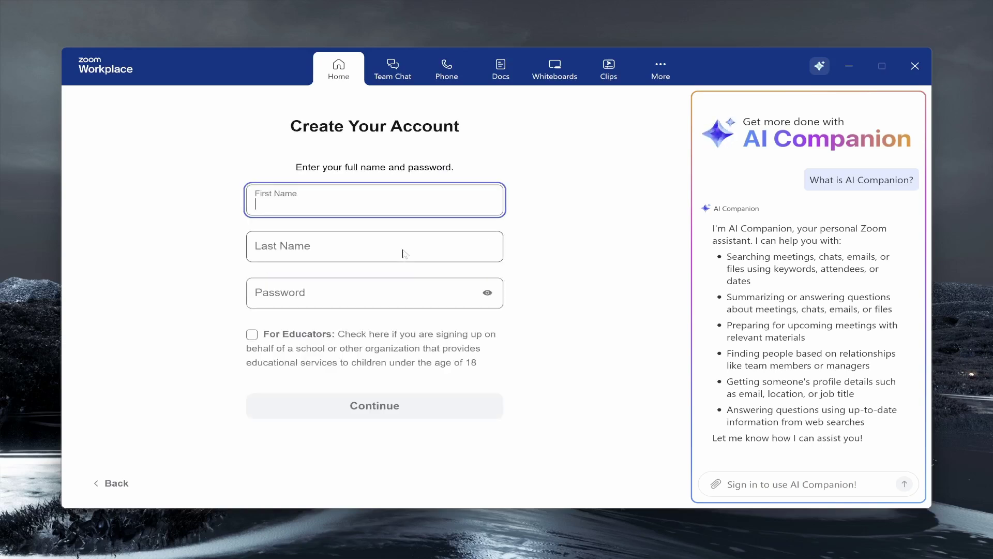
Fill in the first name, last name and account password, then create the account
text(Ba)
text(y)
click(405, 253)
text(Knowldg)
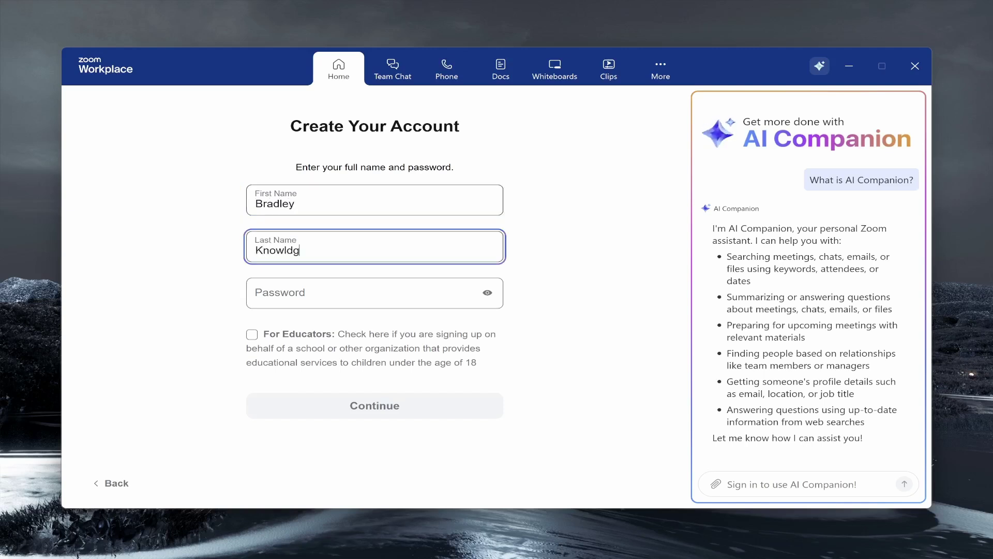
key(Tab)
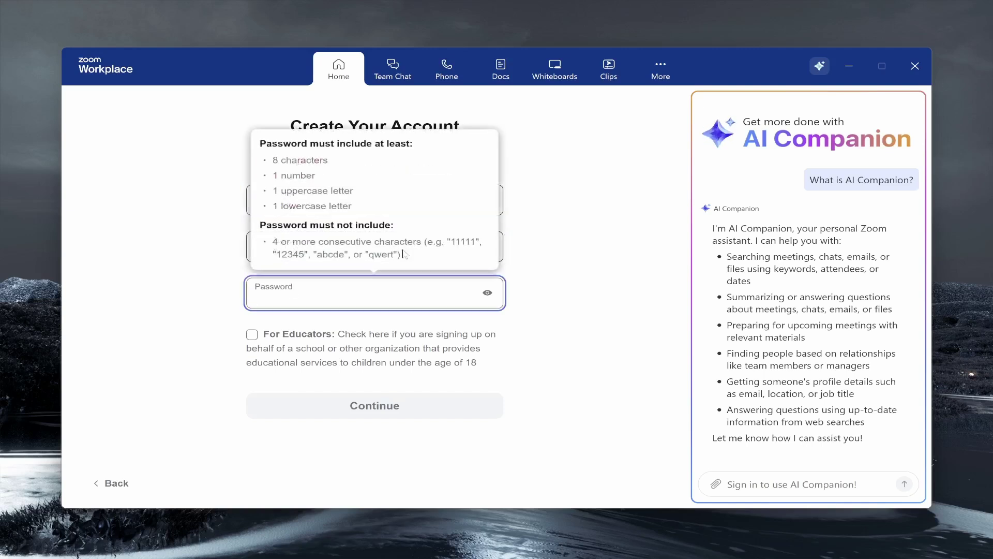
text(Zoo)
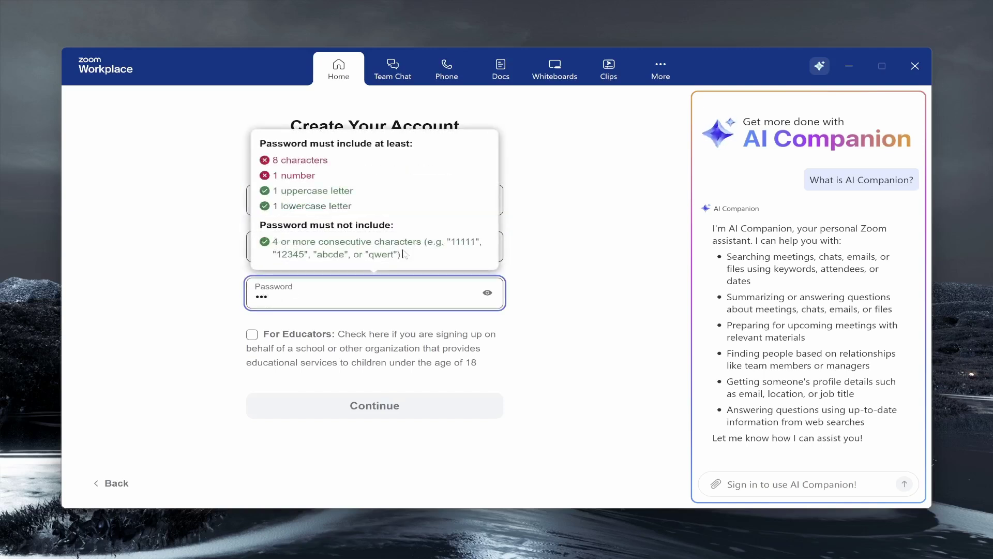
key(BackSpace)
key(BackSpace)
key(BackSpace)
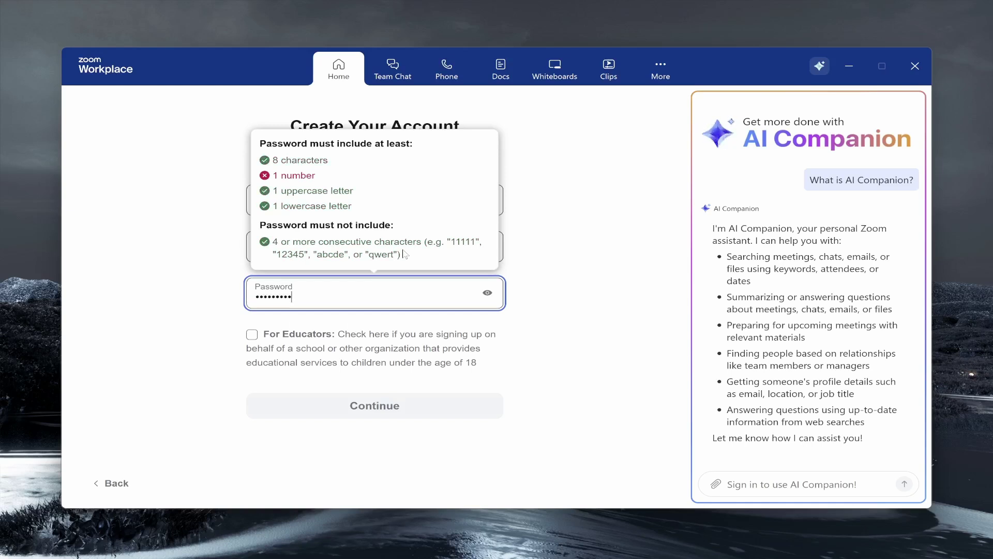
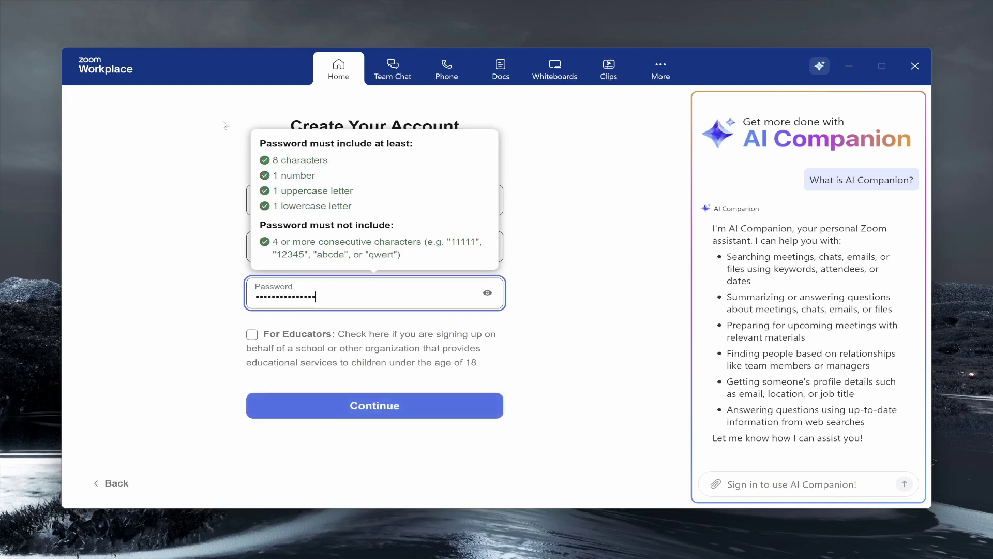
click(364, 410)
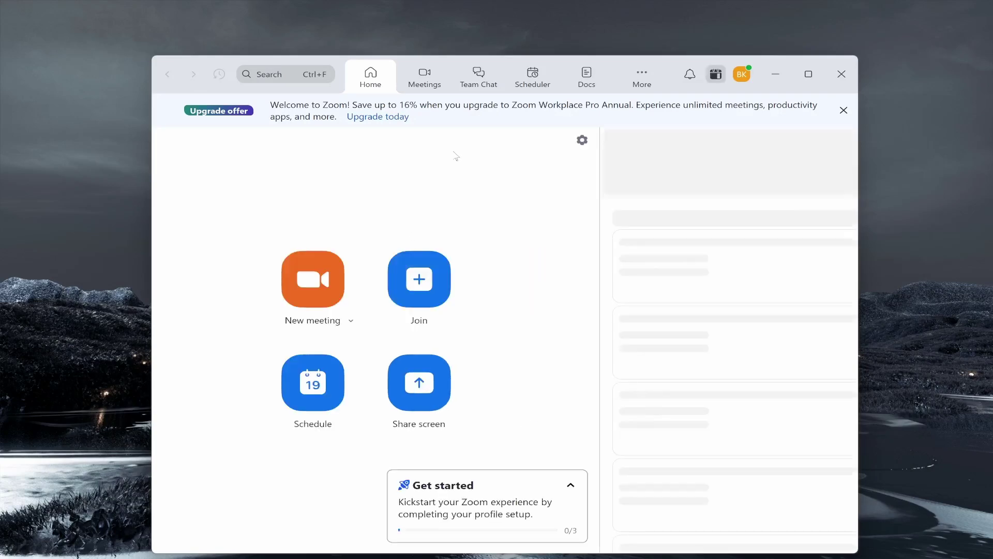
Open Settings from the profile avatar menu
click(741, 74)
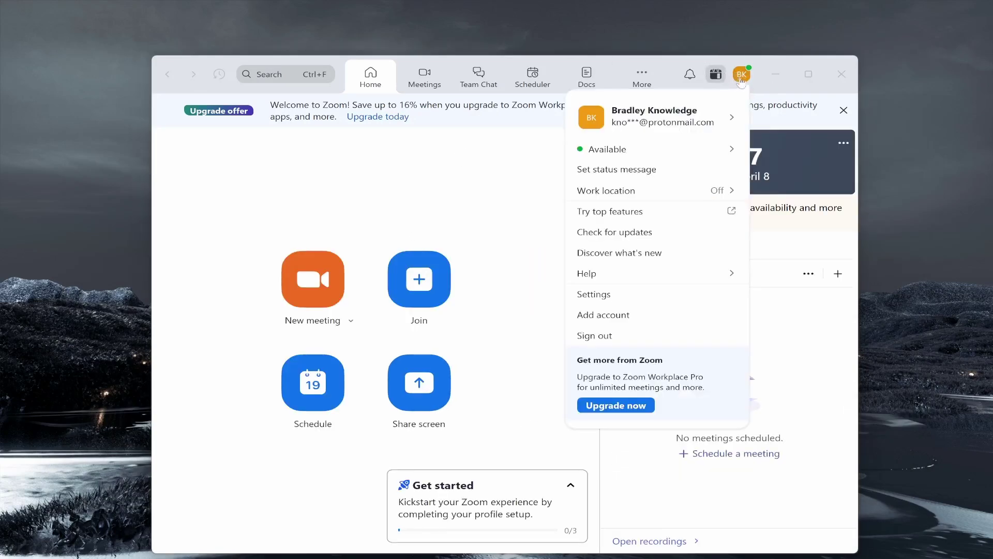
mouse_move(678, 124)
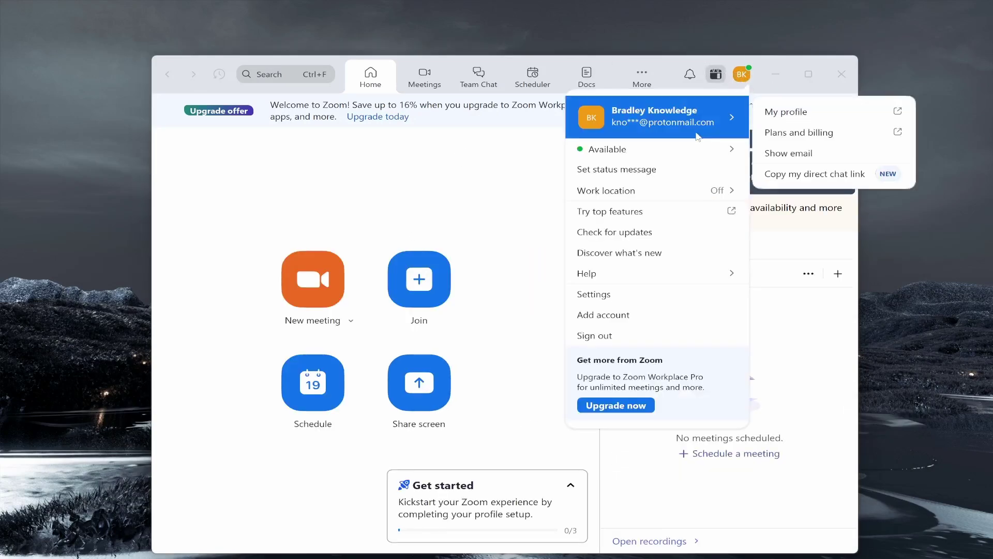
click(593, 295)
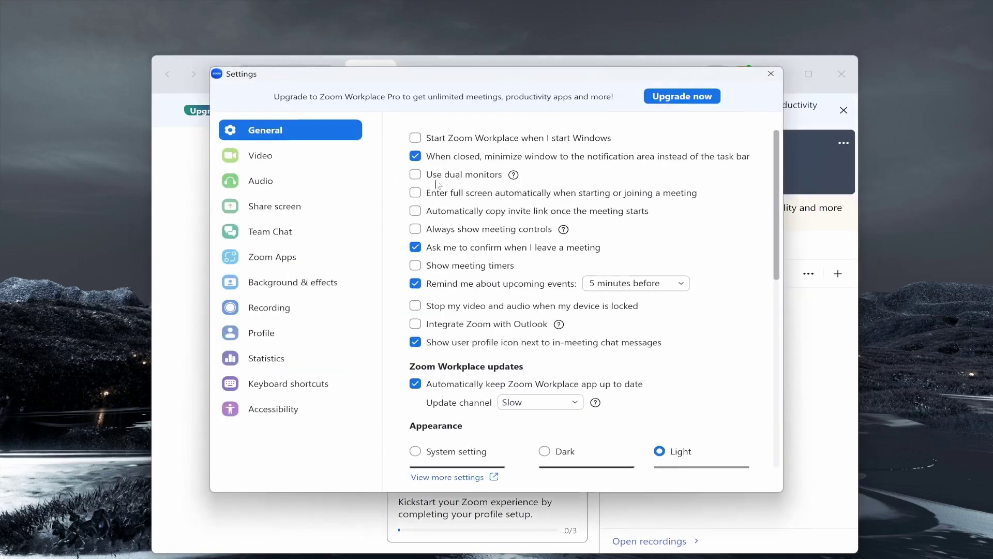
In Audio settings, set the Speaker to 'Same as system' headphones
click(248, 184)
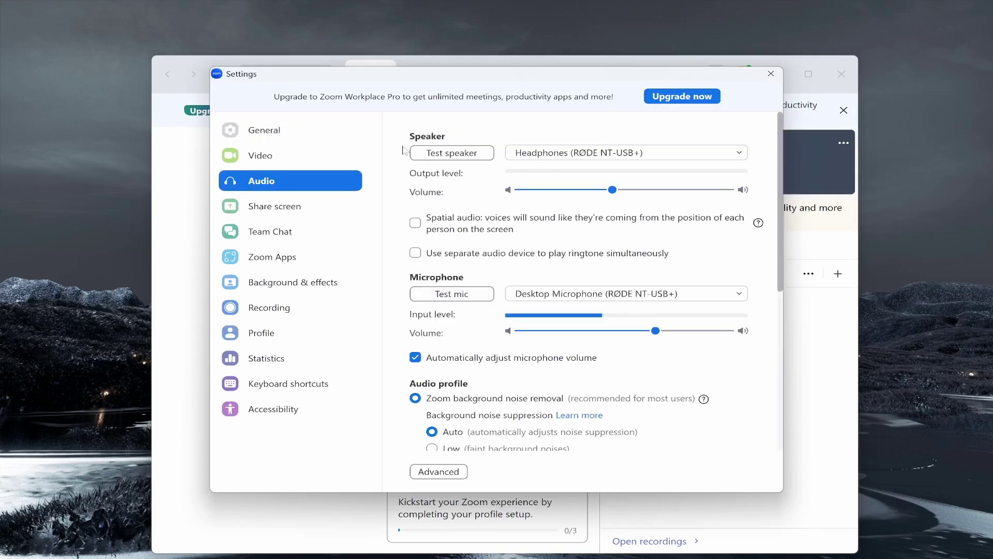
click(588, 155)
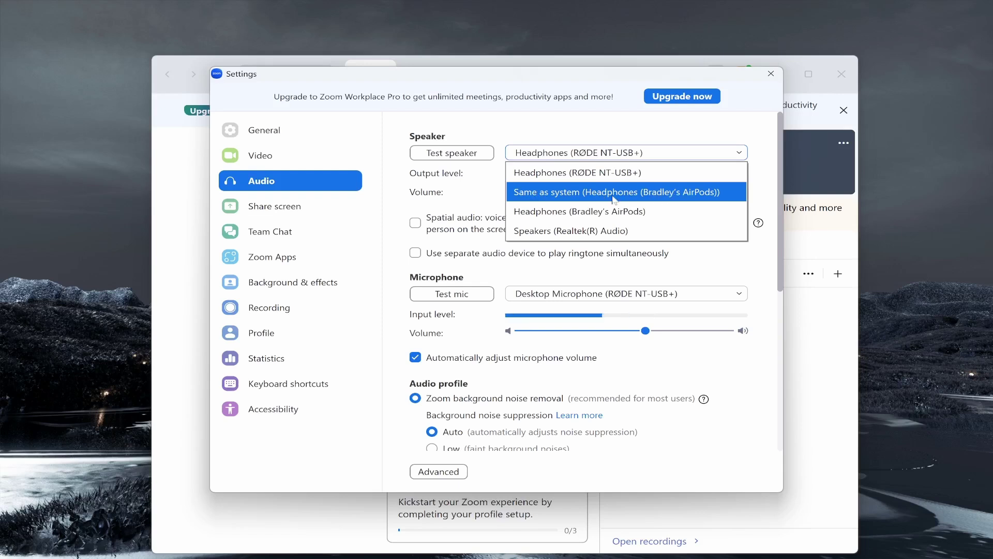
click(644, 197)
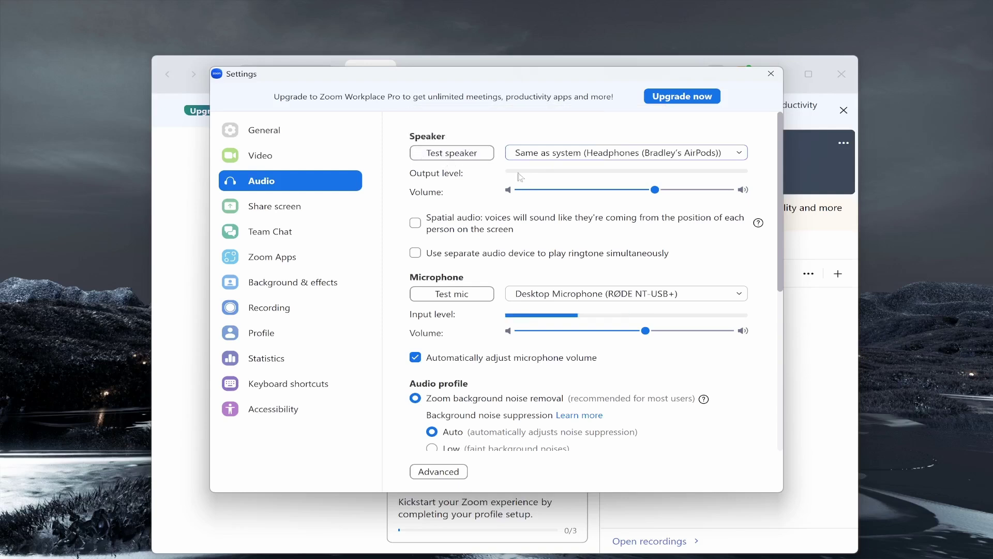
Keep Desktop Microphone (RØDE NT-USB+) as the microphone and close Settings
click(545, 295)
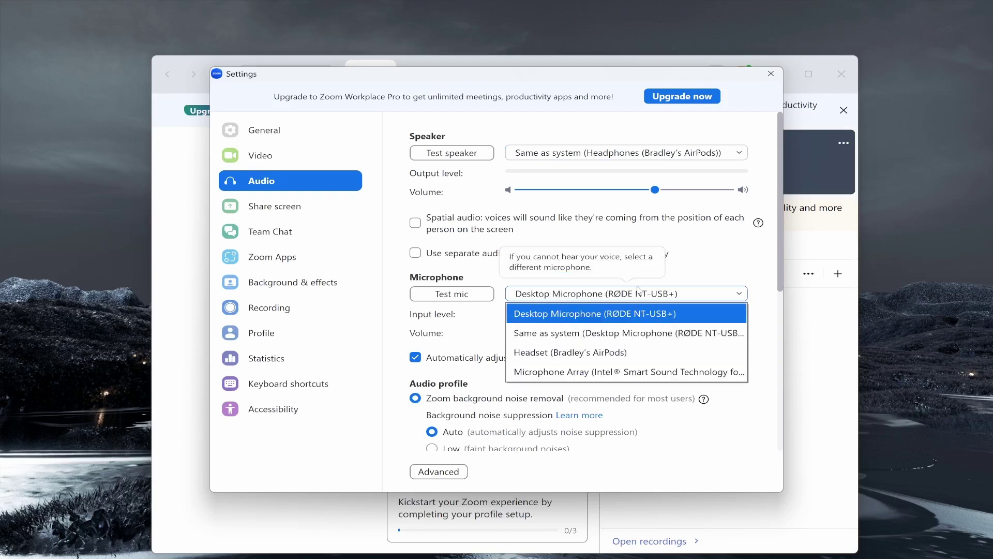
click(696, 274)
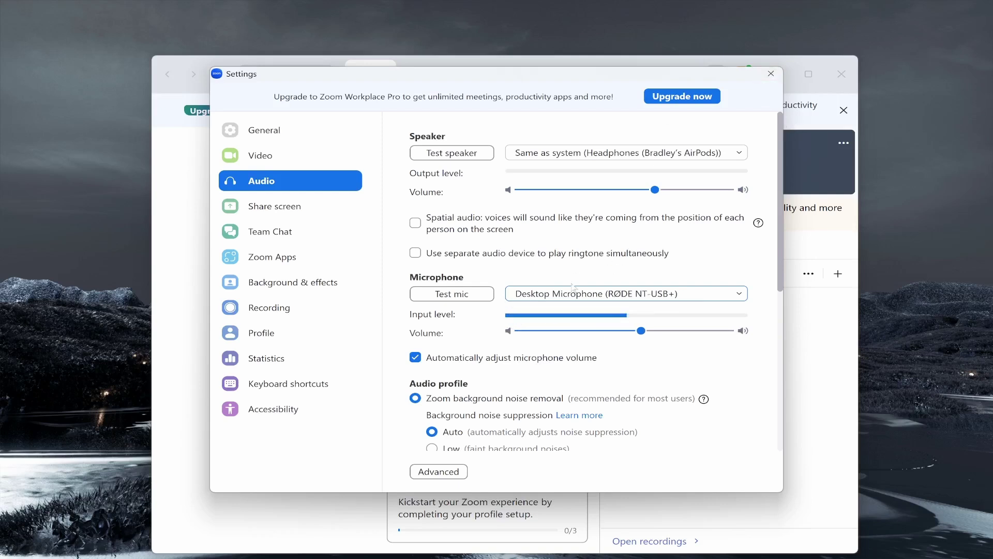
click(771, 74)
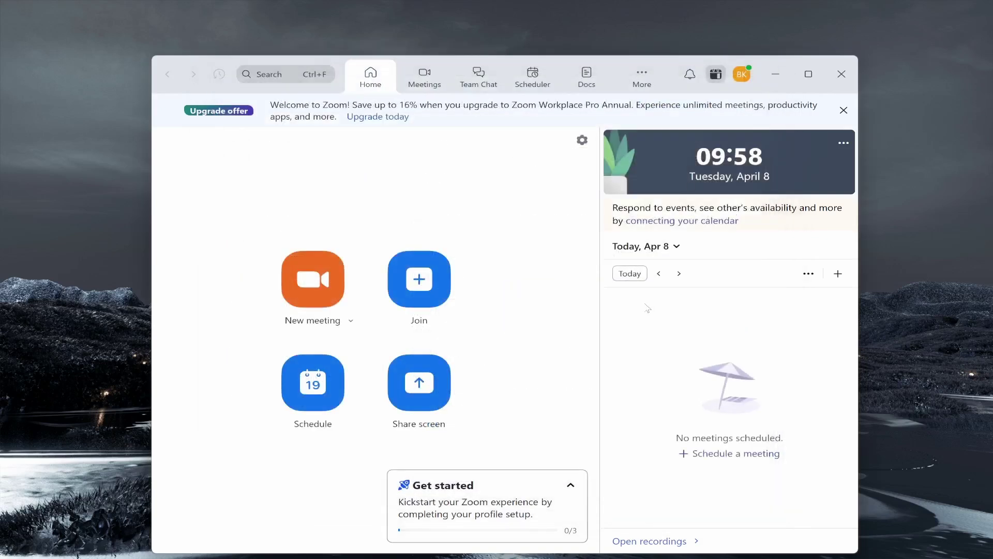